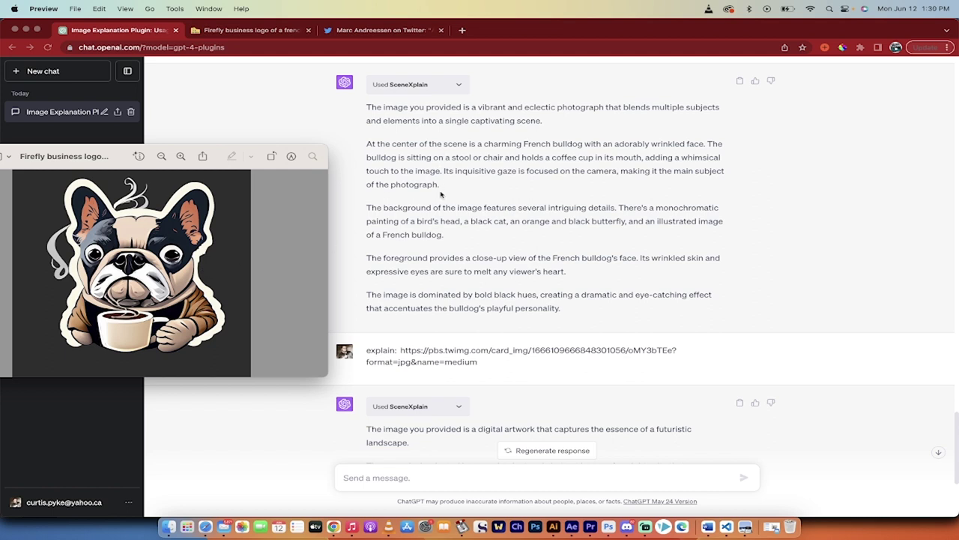
# - Review the existing chat's SceneXplain descriptions of the bulldog and futuristic city images, and the earlier replies about cloud storage links
pyautogui.scroll(-2, 441, 194)
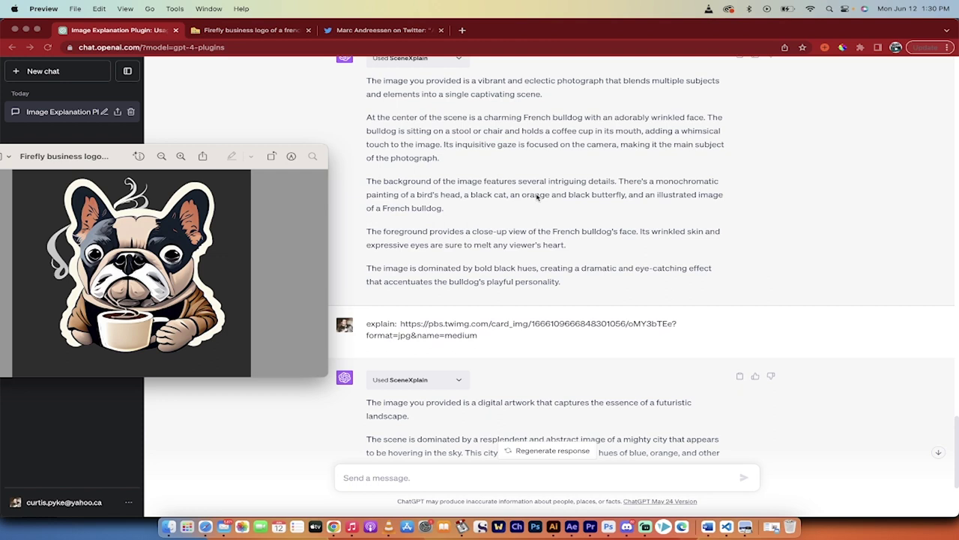
pyautogui.scroll(-1, 536, 196)
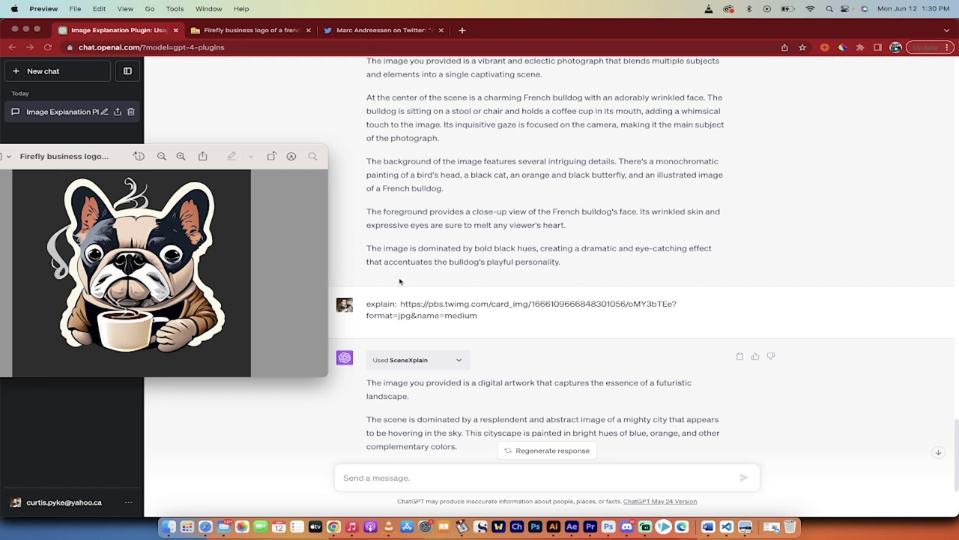
pyautogui.scroll(1, 450, 281)
pyautogui.scroll(-1, 450, 281)
pyautogui.scroll(-5, 491, 228)
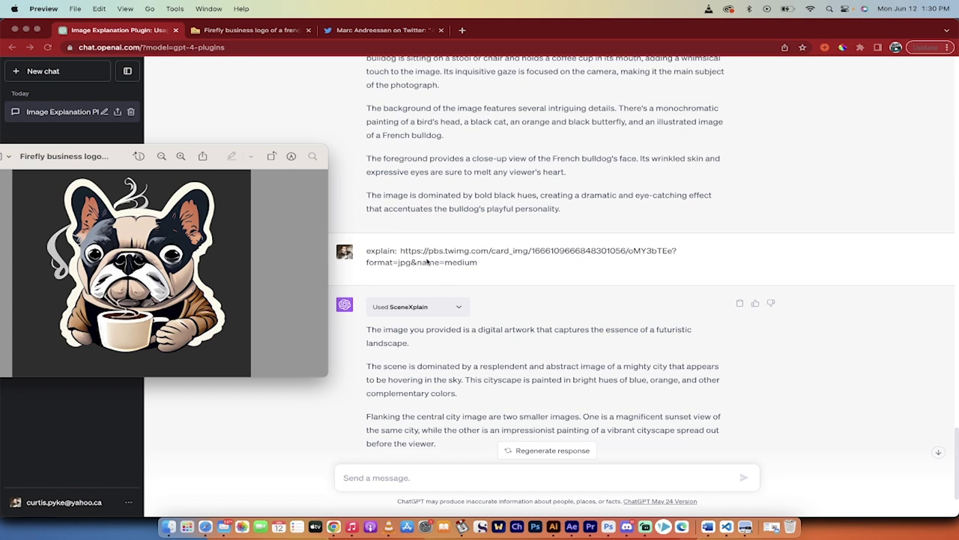
pyautogui.click(512, 198)
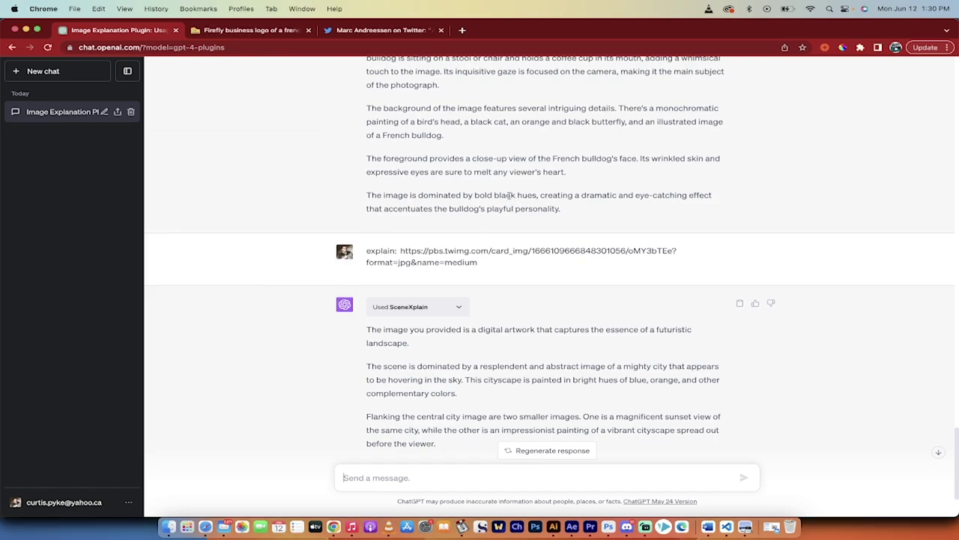
pyautogui.scroll(5, 509, 196)
pyautogui.scroll(5, 509, 196)
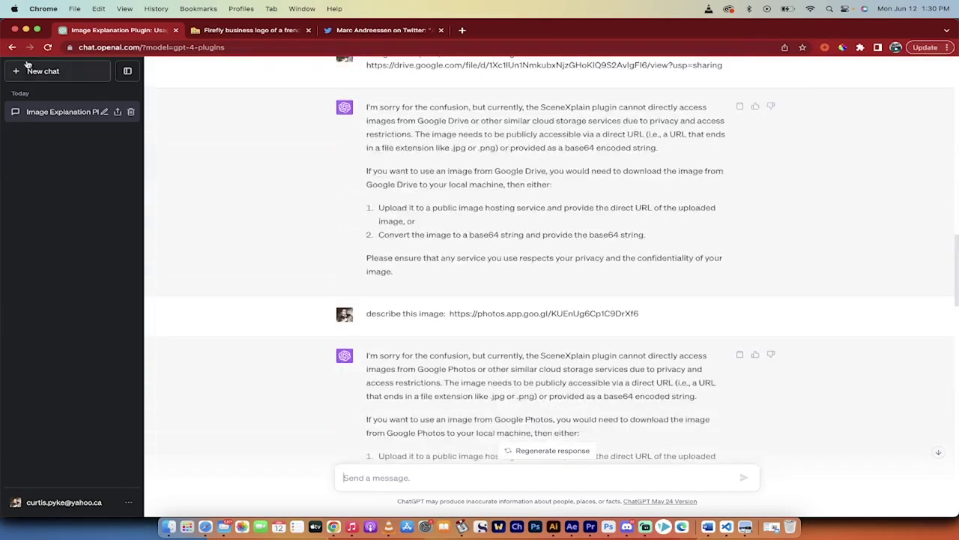
# - Start a new chat using the GPT-4 model with Plugins enabled
pyautogui.click(30, 72)
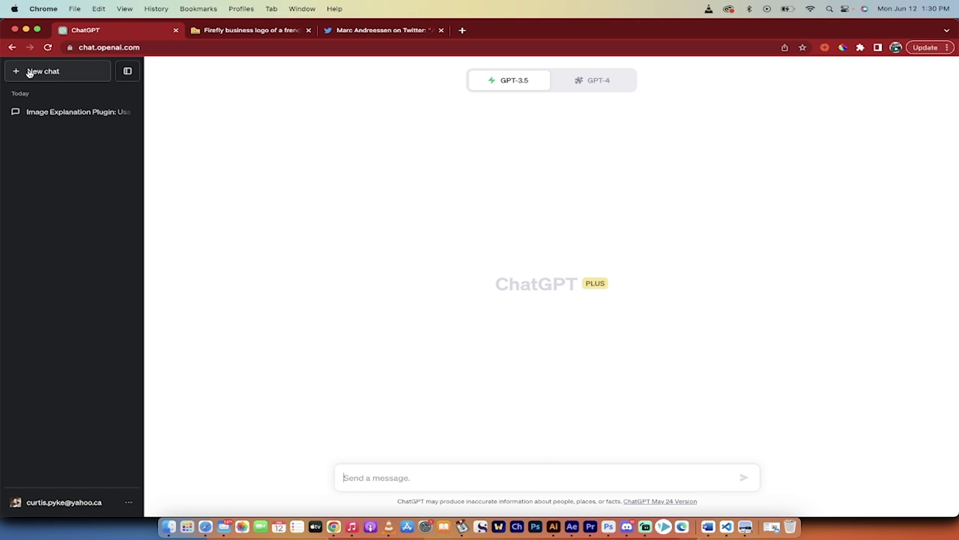
pyautogui.click(597, 87)
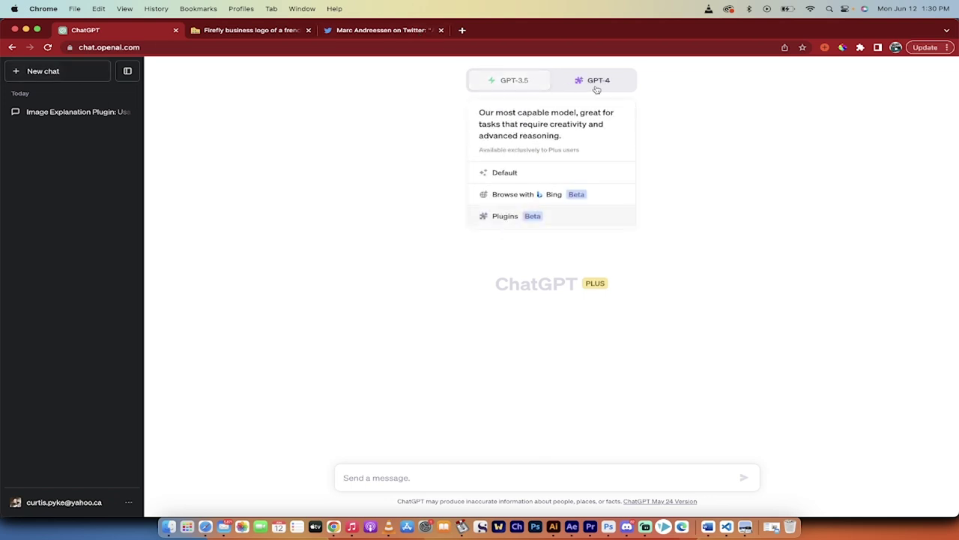
pyautogui.click(597, 88)
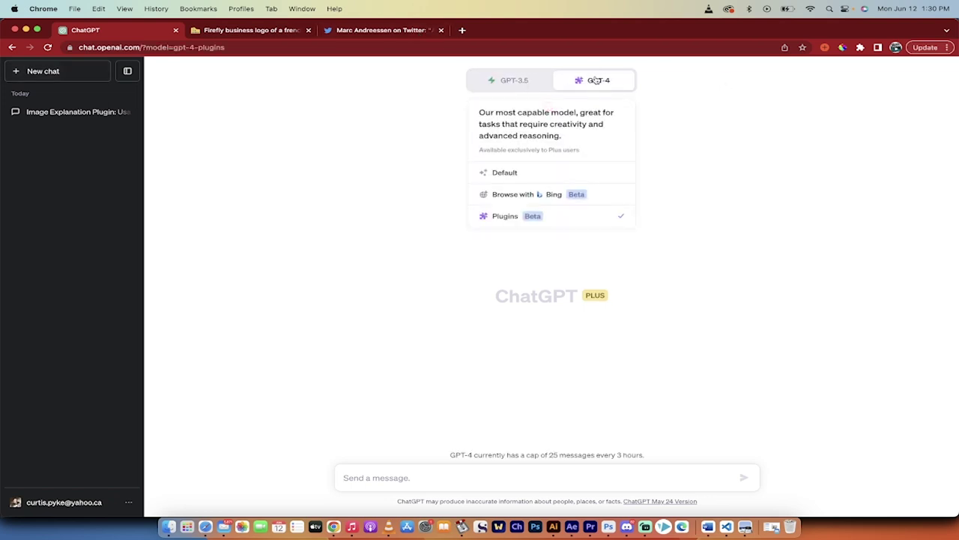
pyautogui.doubleClick(522, 215)
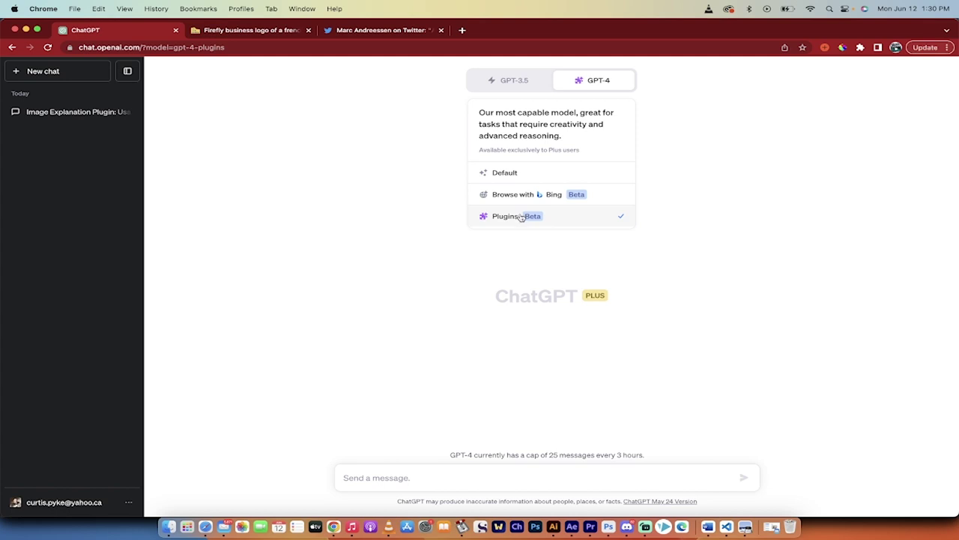
pyautogui.click(522, 216)
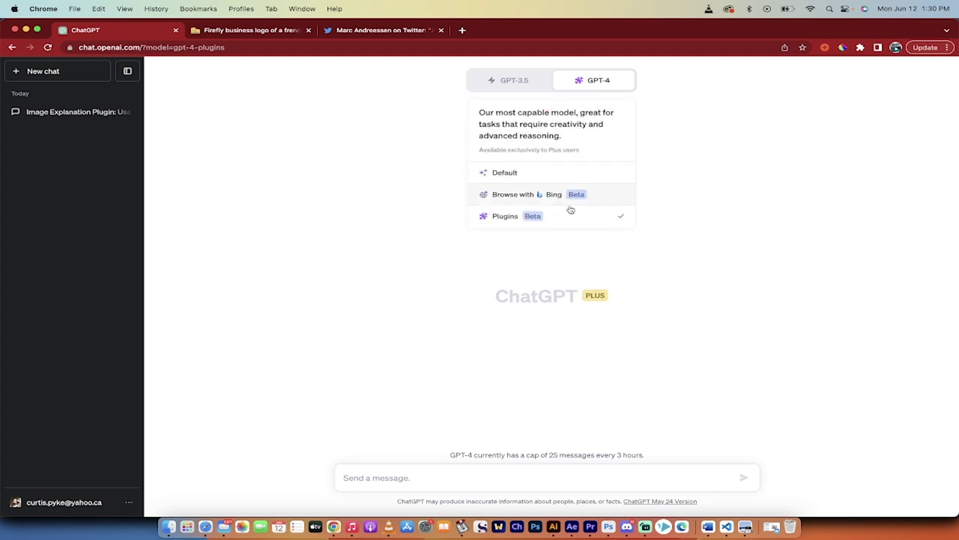
pyautogui.doubleClick(524, 218)
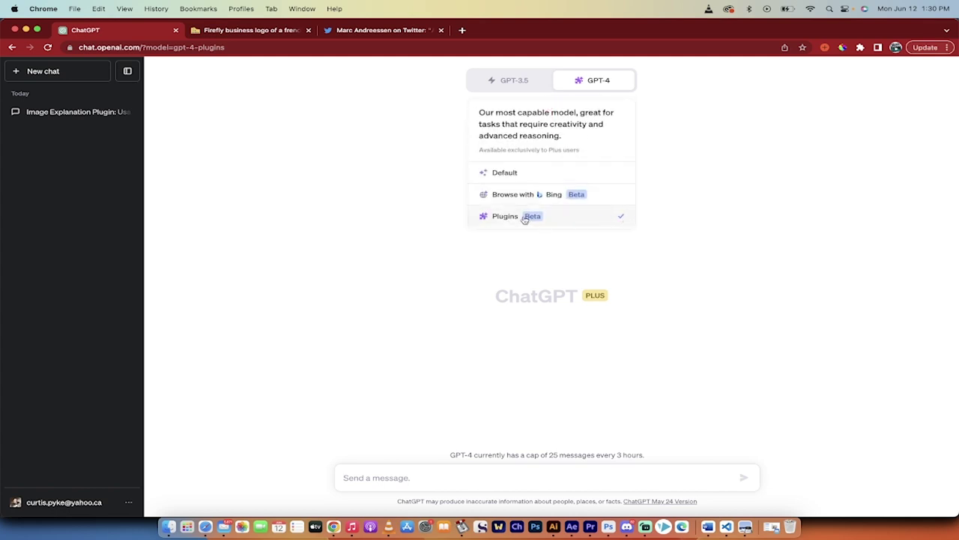
pyautogui.click(525, 218)
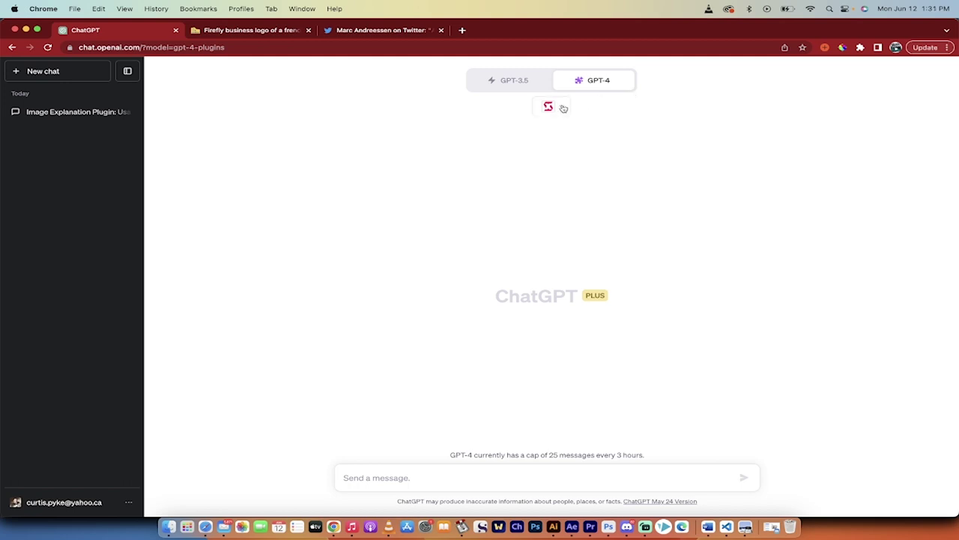
# - Uninstall the SceneXplain plugin from the plugin store's installed plugins
pyautogui.click(563, 109)
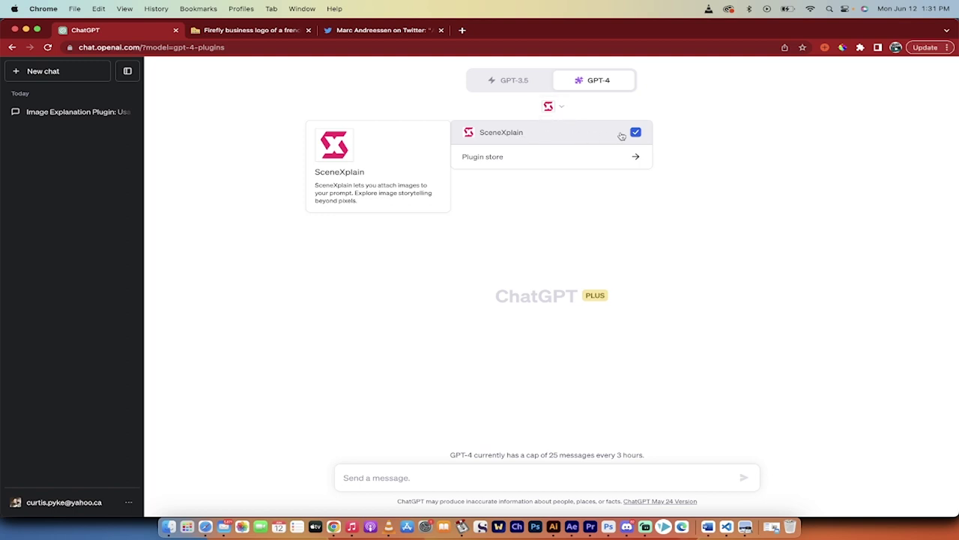
pyautogui.click(493, 158)
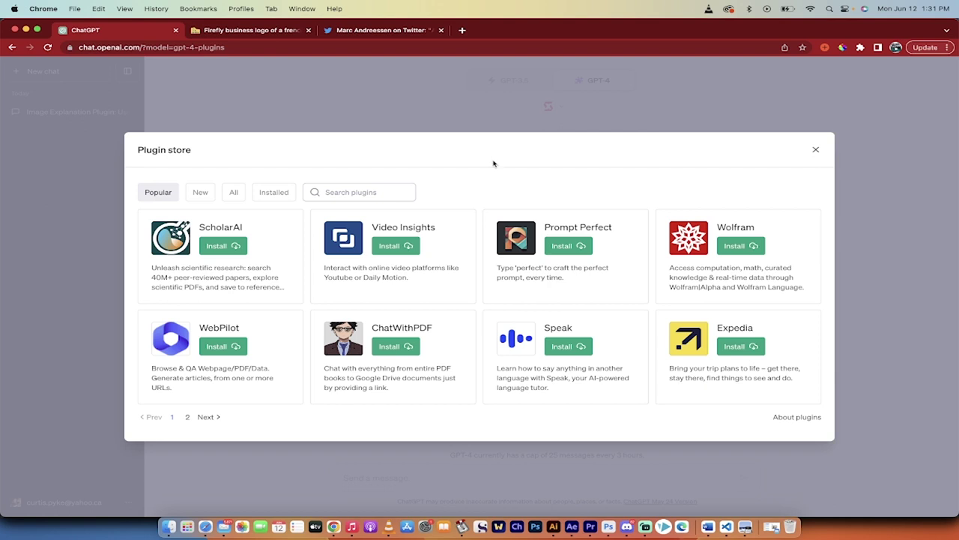
pyautogui.click(264, 194)
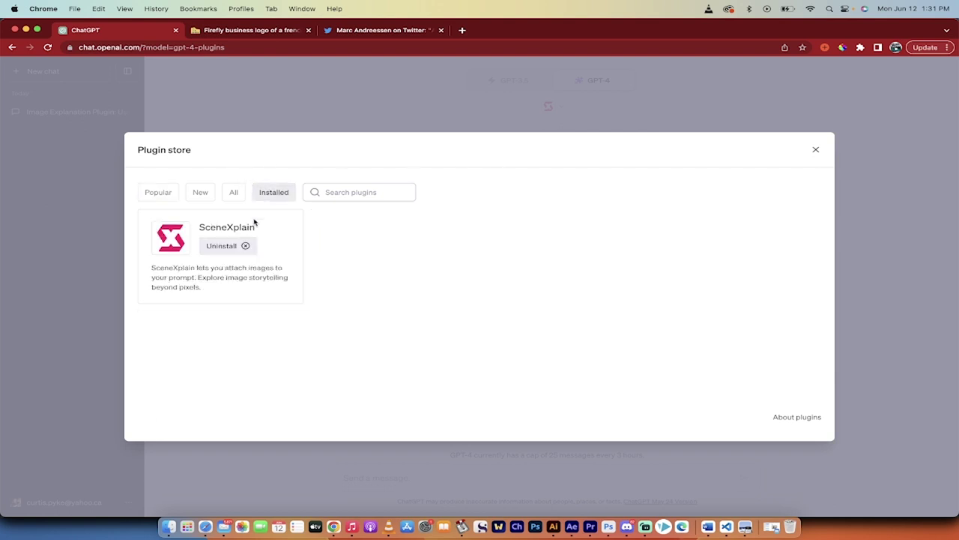
pyautogui.click(245, 247)
# - Search the plugin store for "scene" to find SceneXplain, and close the store
pyautogui.click(355, 188)
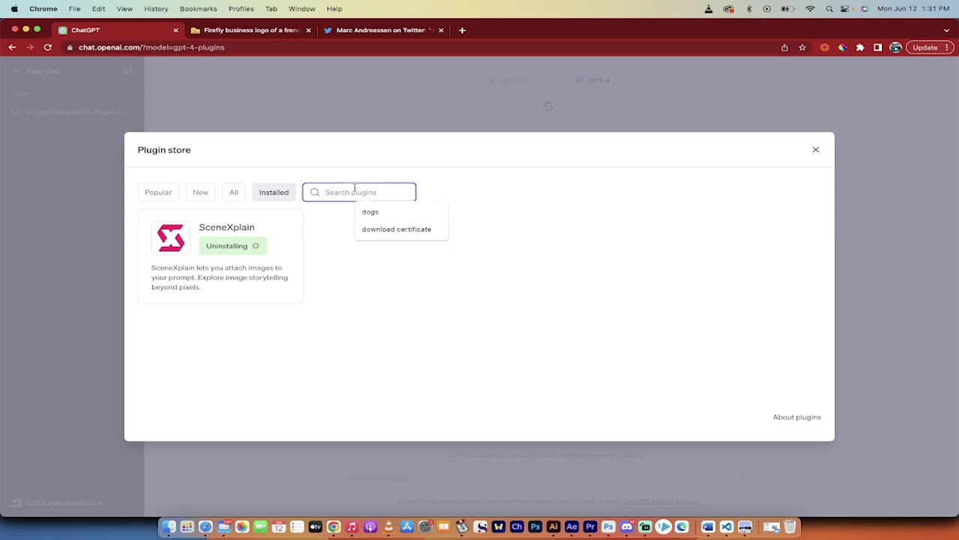
pyautogui.write('scene')
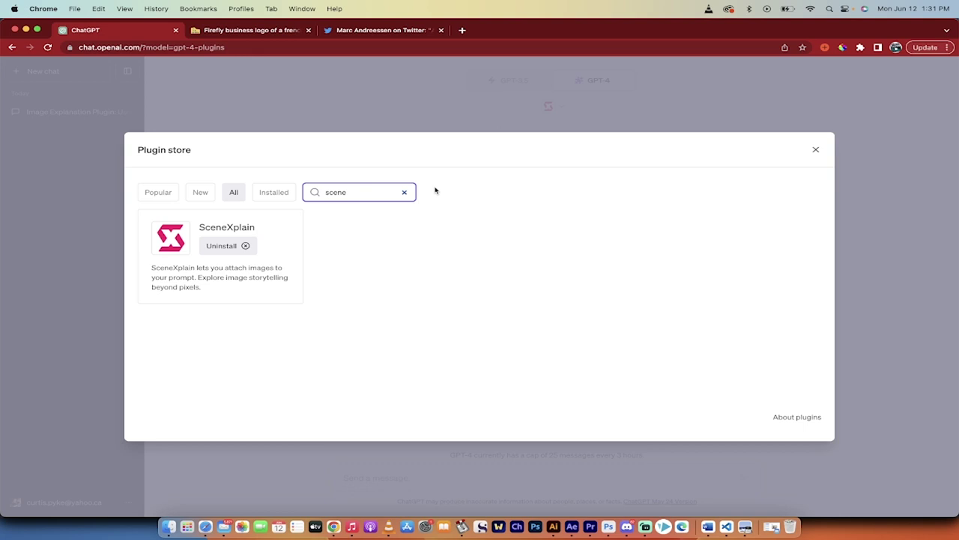
pyautogui.click(816, 153)
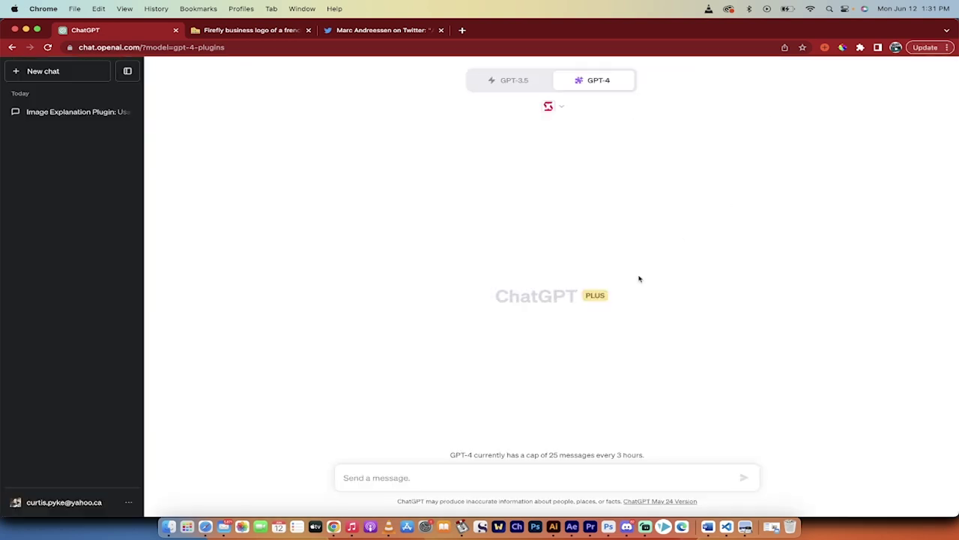
# - Switch to the open Twitter page and copy the image address of the futuristic city artwork in the tweet
pyautogui.click(387, 32)
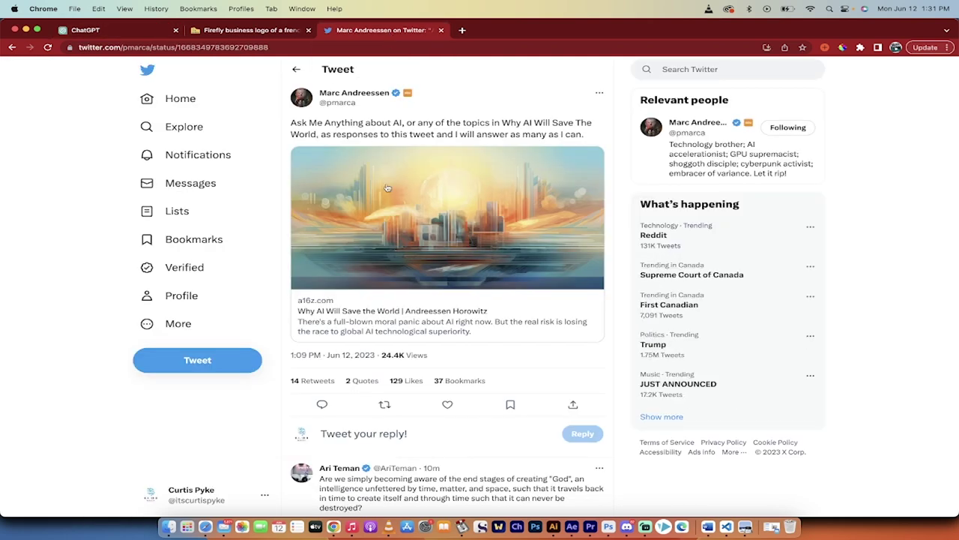
pyautogui.scroll(-1, 403, 151)
pyautogui.scroll(1, 403, 150)
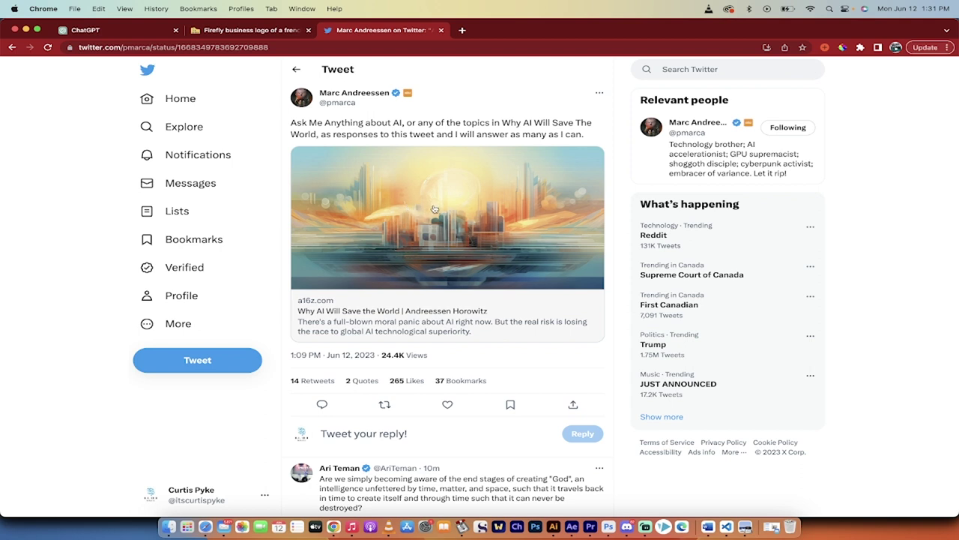
pyautogui.rightClick(462, 207)
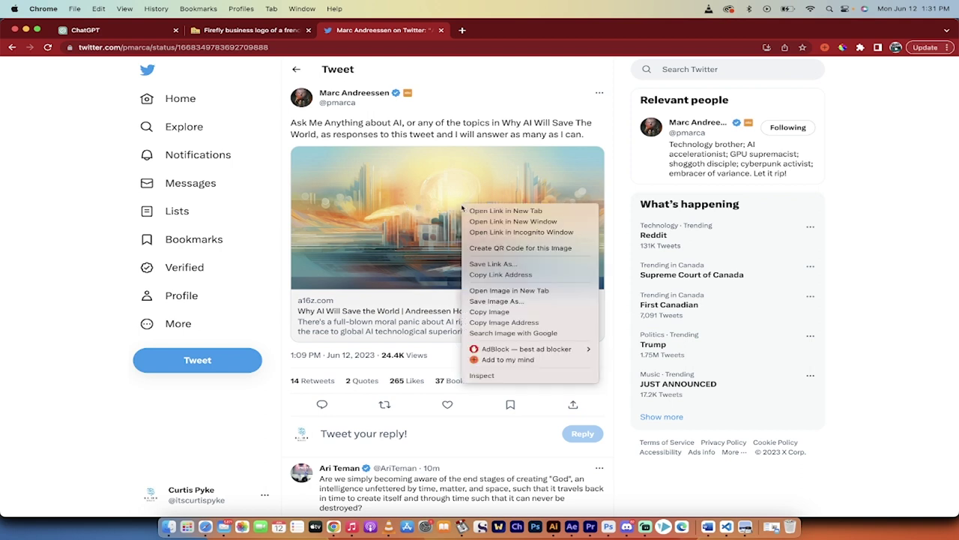
pyautogui.click(493, 324)
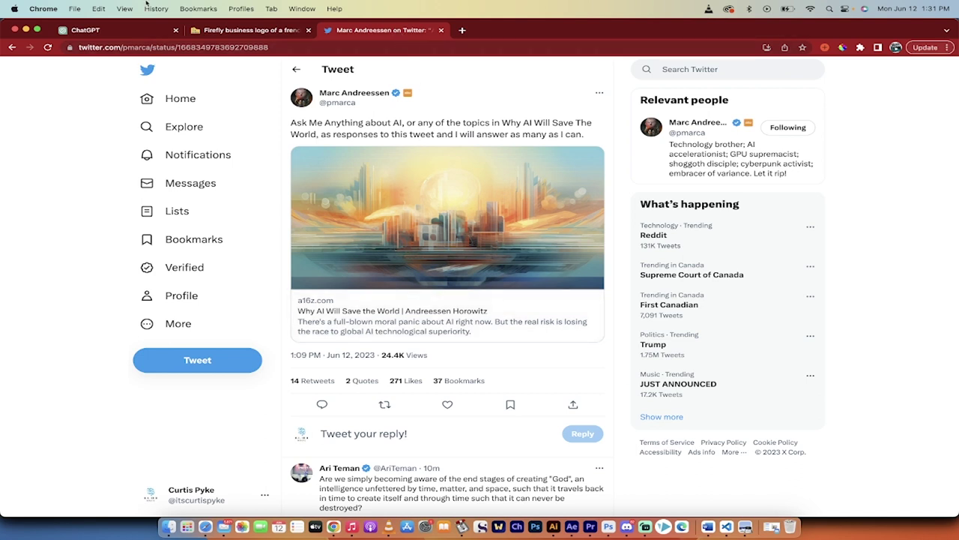
# - Return to the new ChatGPT chat and send "explain this image:" followed by the copied image address
pyautogui.click(107, 27)
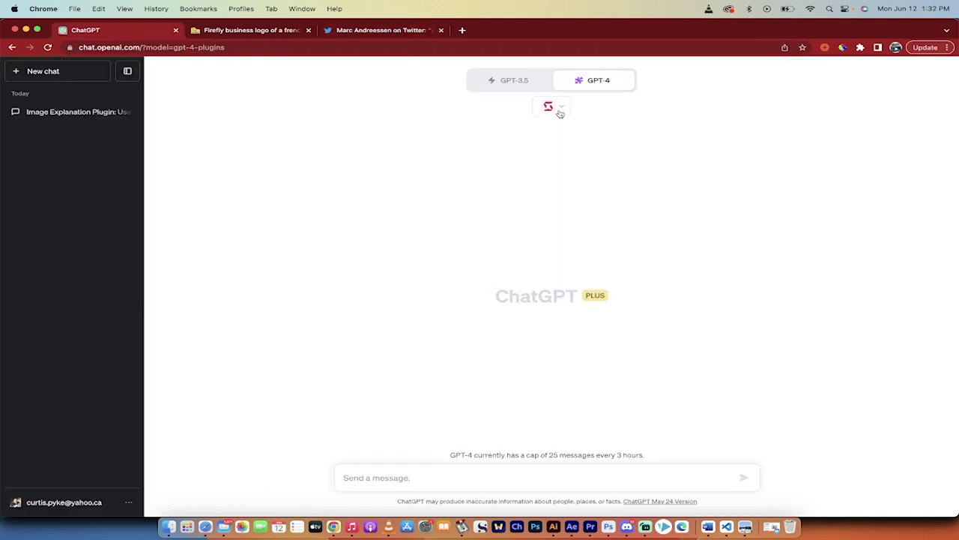
pyautogui.click(405, 476)
pyautogui.write('explain this image')
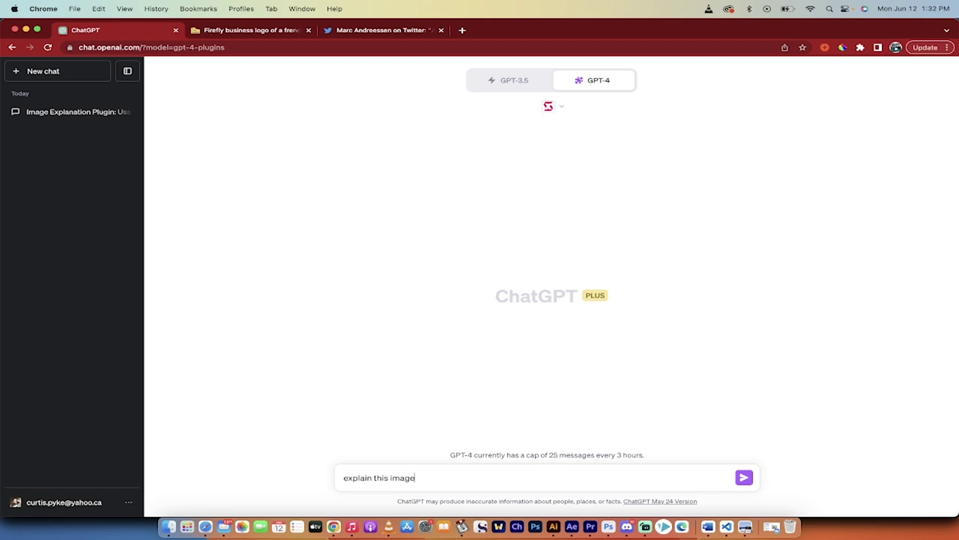
pyautogui.write(':')
pyautogui.press('super+v')
pyautogui.press('Return')
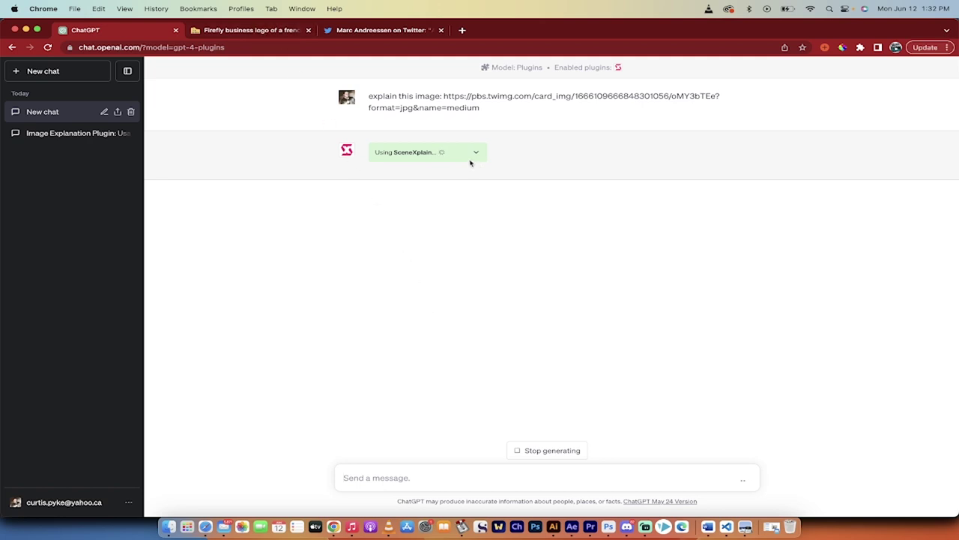
# - Switch to imgtr.ee and upload the Firefly French bulldog logo JPG from the Pictures folder
pyautogui.click(252, 32)
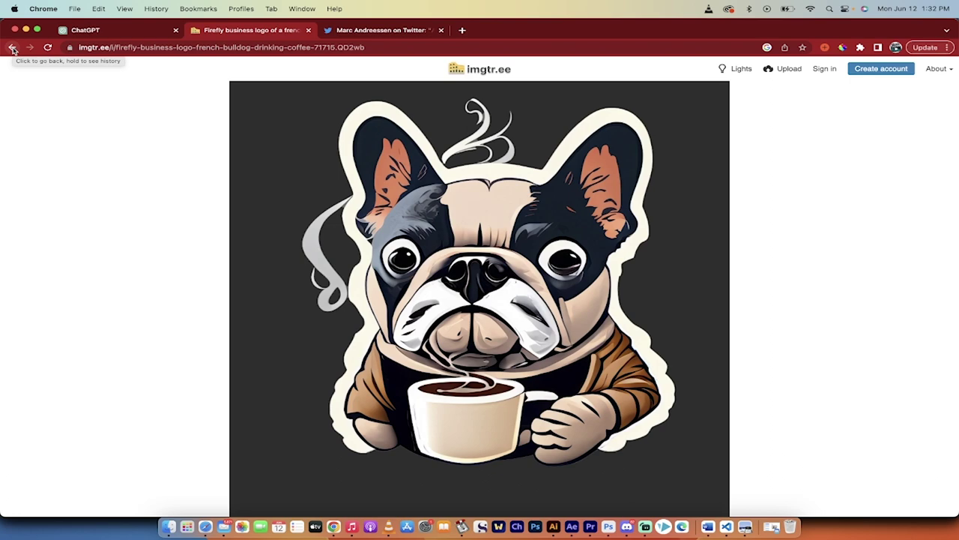
pyautogui.click(12, 48)
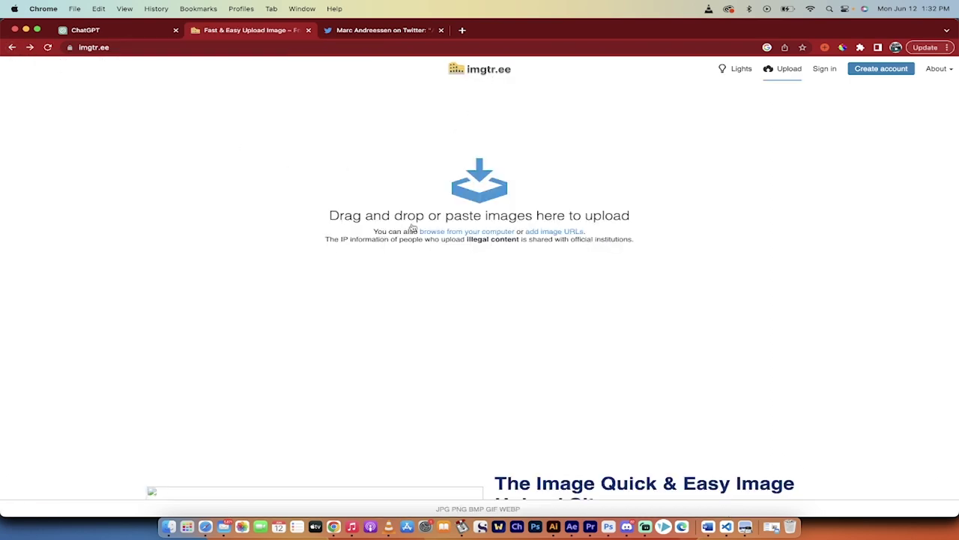
pyautogui.click(169, 527)
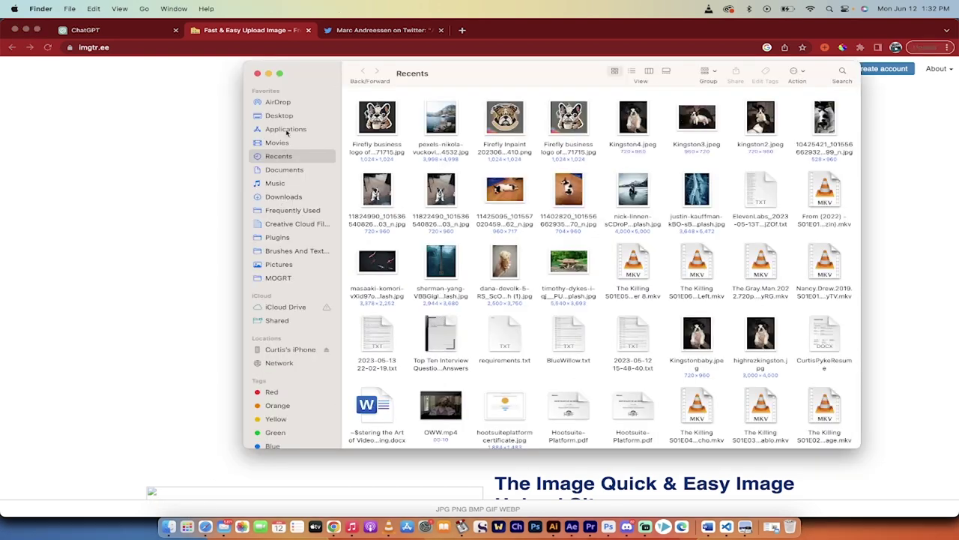
pyautogui.click(281, 264)
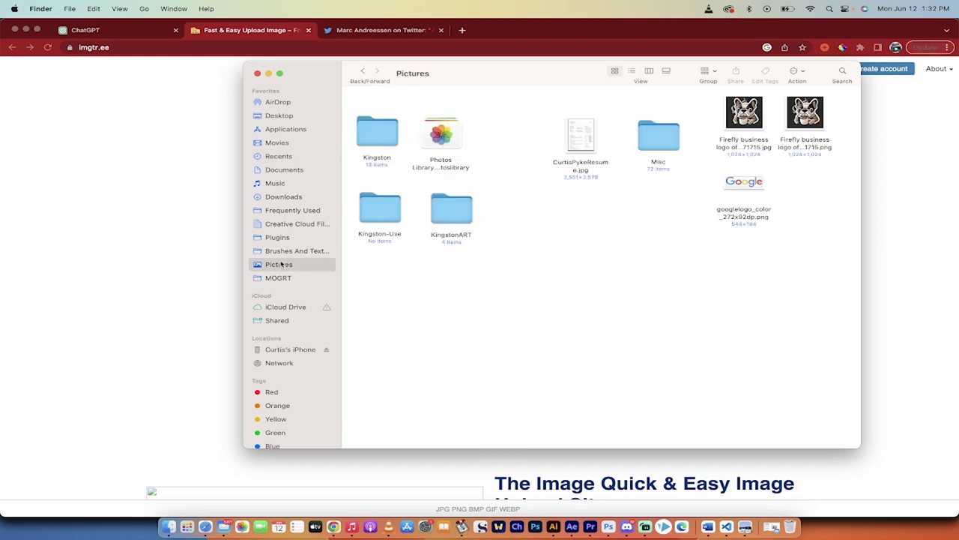
pyautogui.click(755, 116)
pyautogui.moveTo(744, 112); pyautogui.dragTo(474, 218)
pyautogui.moveTo(473, 218); pyautogui.dragTo(472, 219)
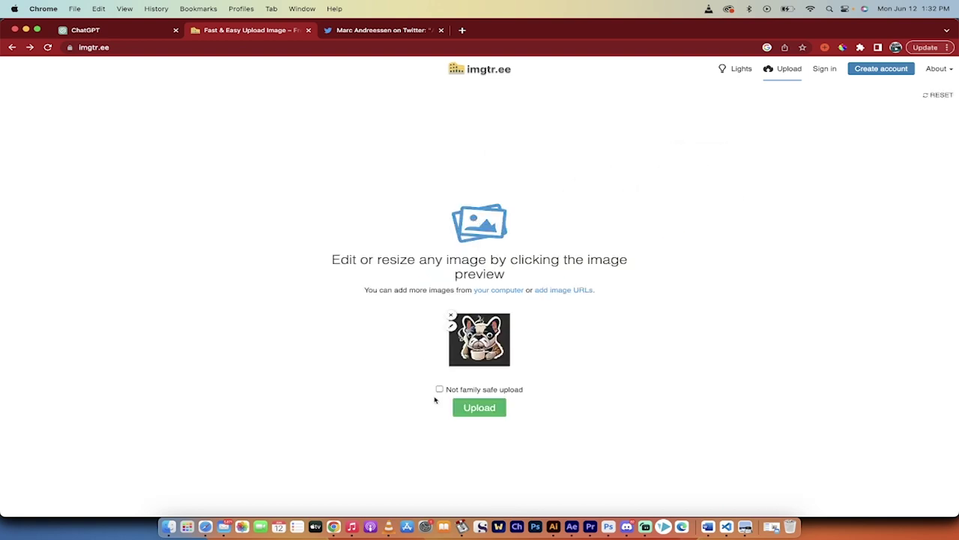
pyautogui.click(472, 412)
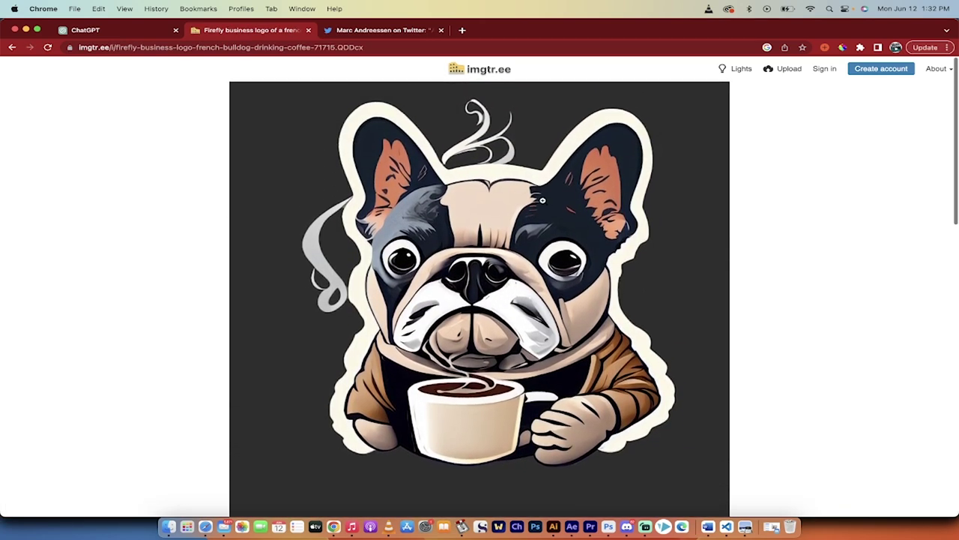
# - Copy the uploaded bulldog picture's direct Image URL from its embed codes and return to the ChatGPT conversation
pyautogui.rightClick(542, 199)
pyautogui.click(727, 189)
pyautogui.scroll(-10, 436, 335)
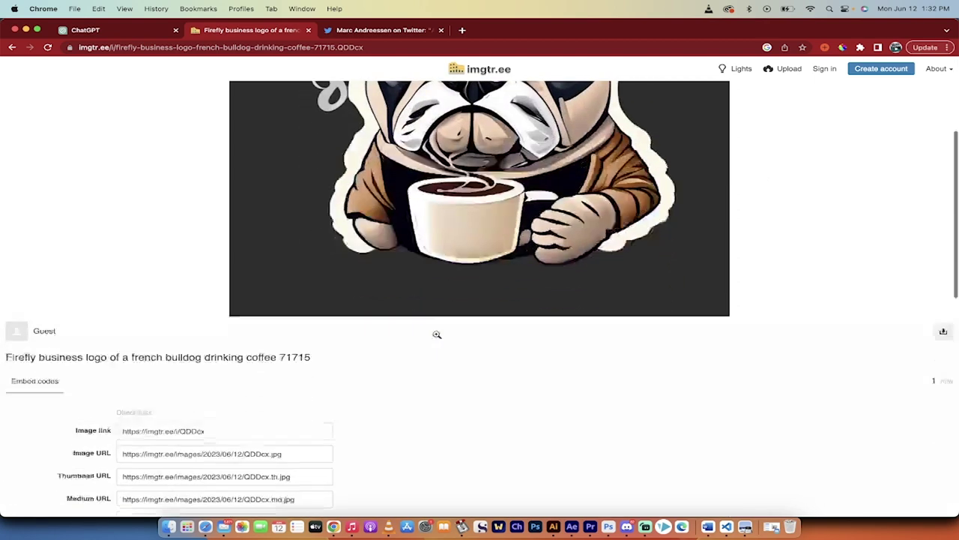
pyautogui.scroll(-2, 437, 337)
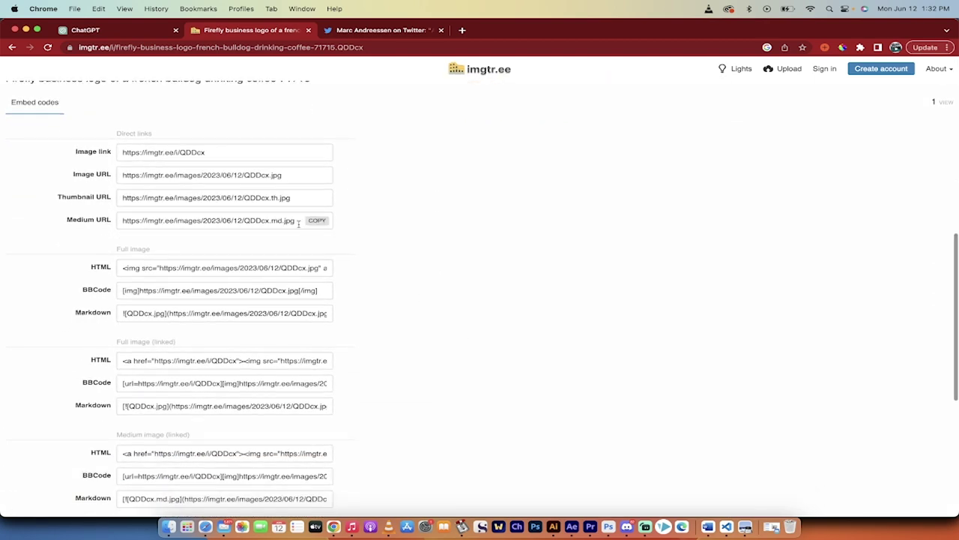
pyautogui.click(265, 174)
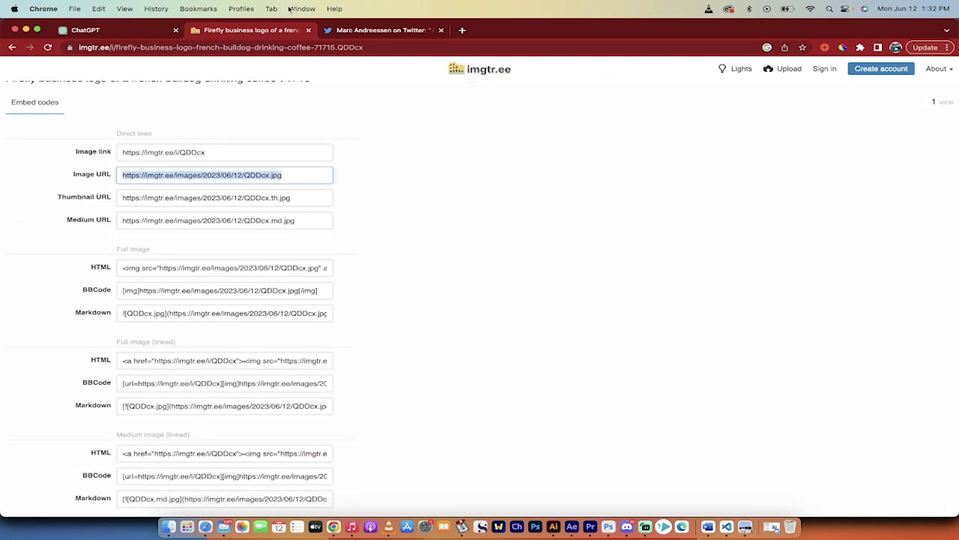
pyautogui.click(105, 32)
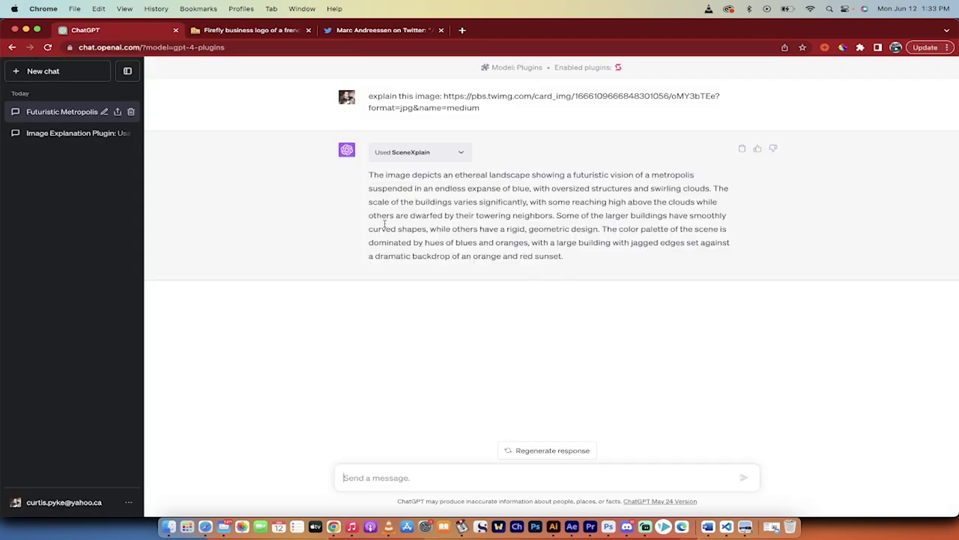
# - Compare the futuristic metropolis description in ChatGPT with the artwork in the Twitter post
pyautogui.click(379, 30)
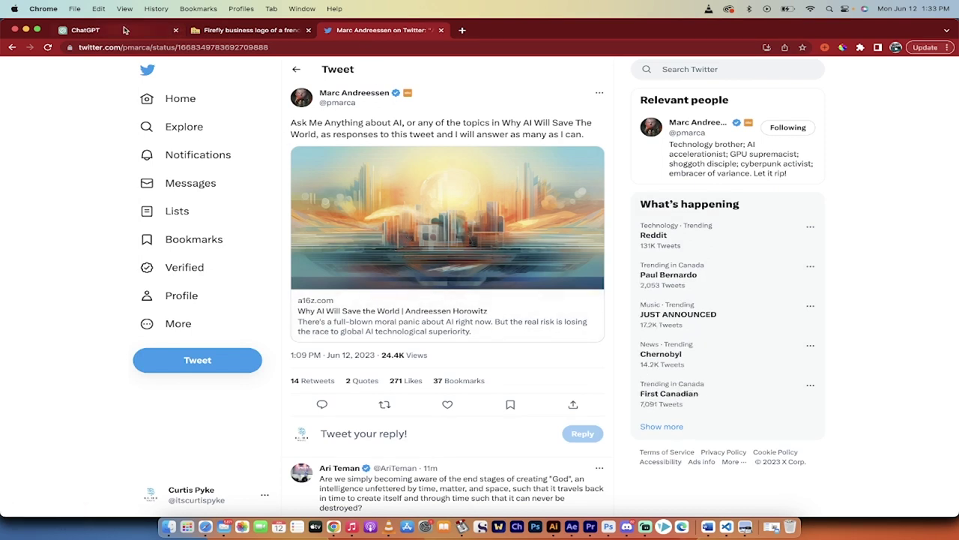
pyautogui.click(150, 30)
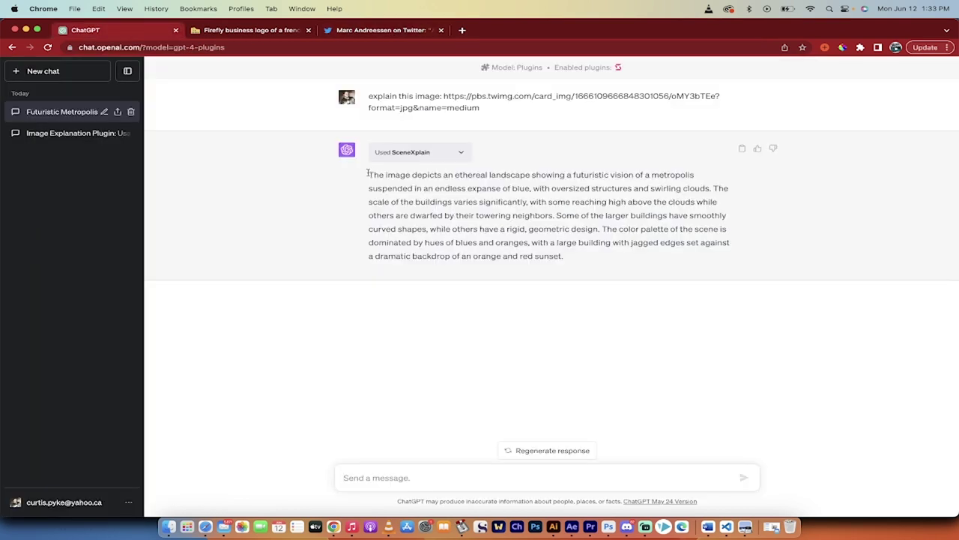
pyautogui.moveTo(368, 173); pyautogui.dragTo(565, 239)
pyautogui.click(520, 214)
pyautogui.click(251, 30)
pyautogui.click(389, 31)
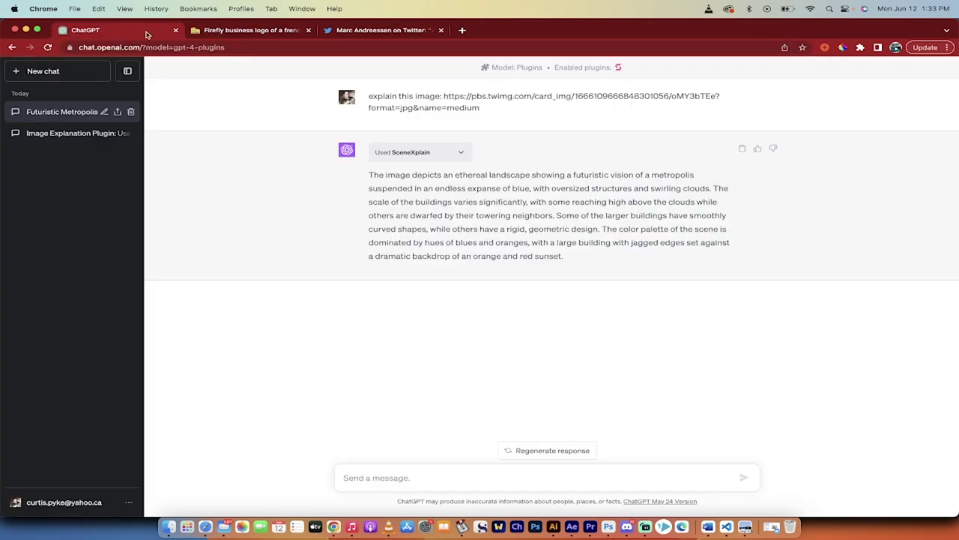
pyautogui.click(105, 30)
# - Switch to imgtr.ee, view the uploaded French bulldog picture and copy its direct Image URL from the embed codes
pyautogui.click(247, 33)
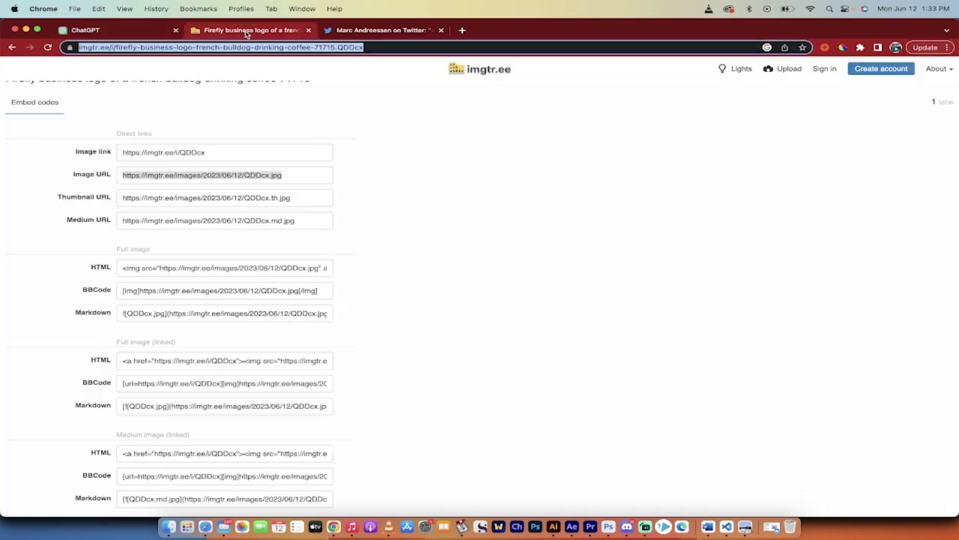
pyautogui.scroll(10, 387, 195)
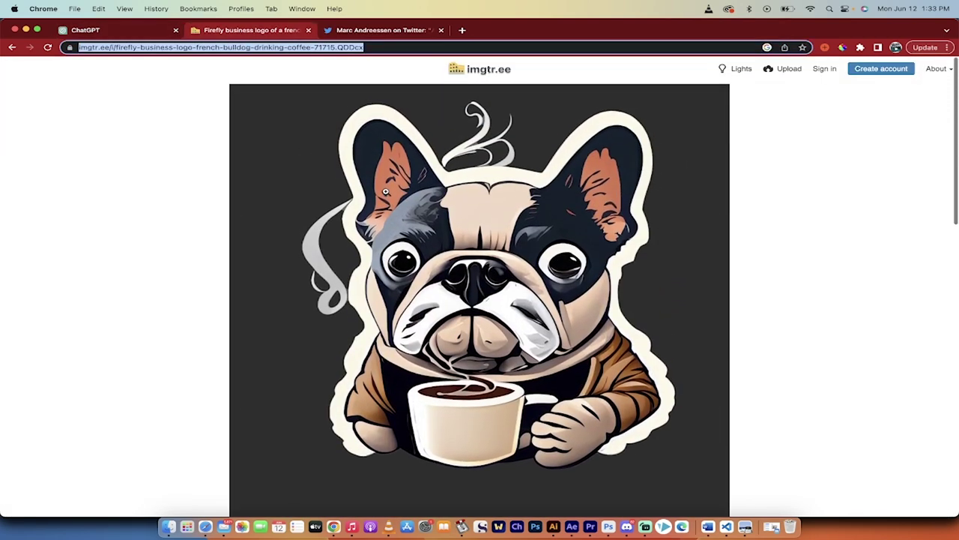
pyautogui.scroll(-10, 403, 225)
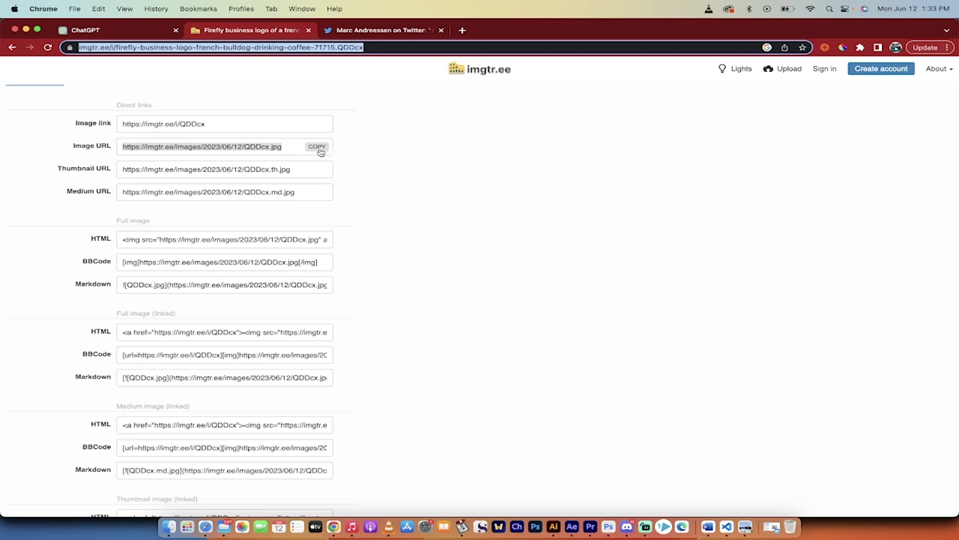
pyautogui.click(316, 150)
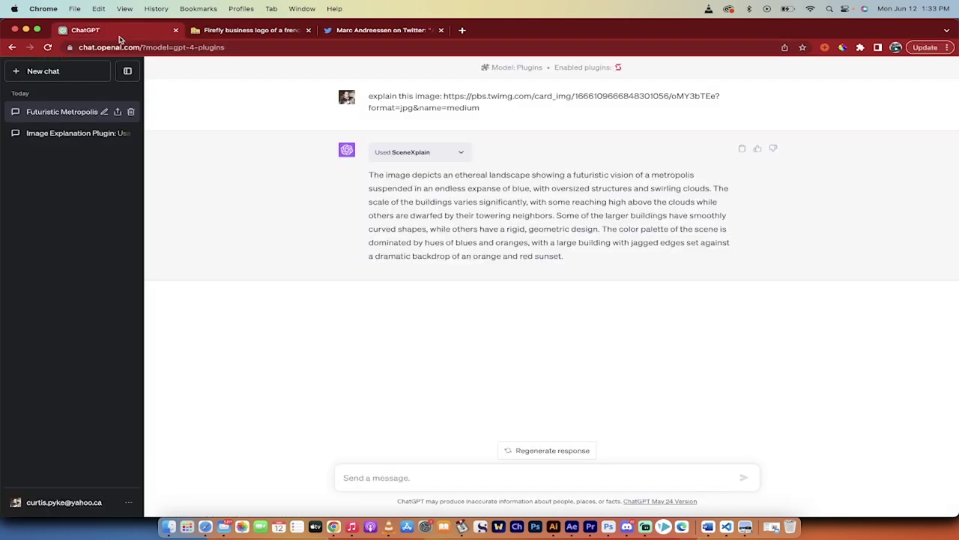
pyautogui.click(123, 31)
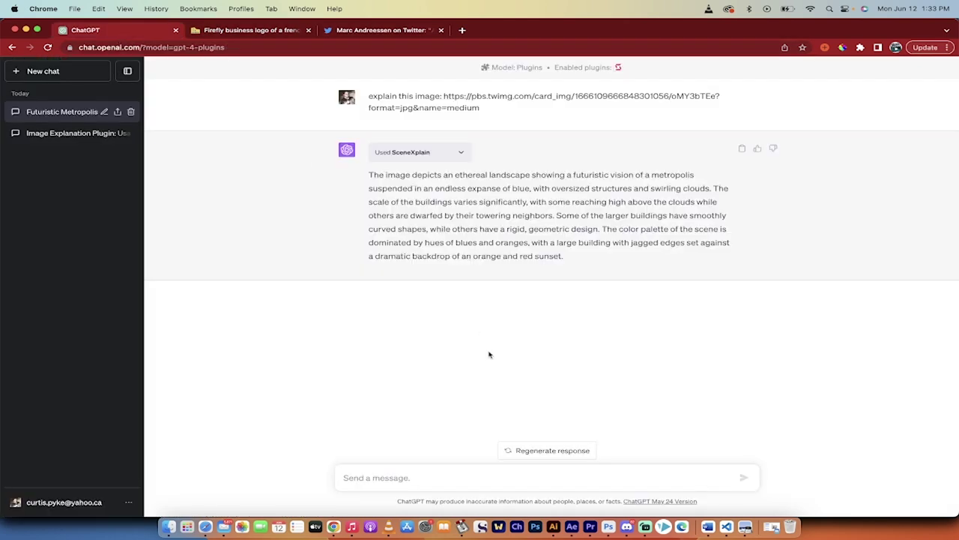
pyautogui.click(364, 478)
pyautogui.write('explain')
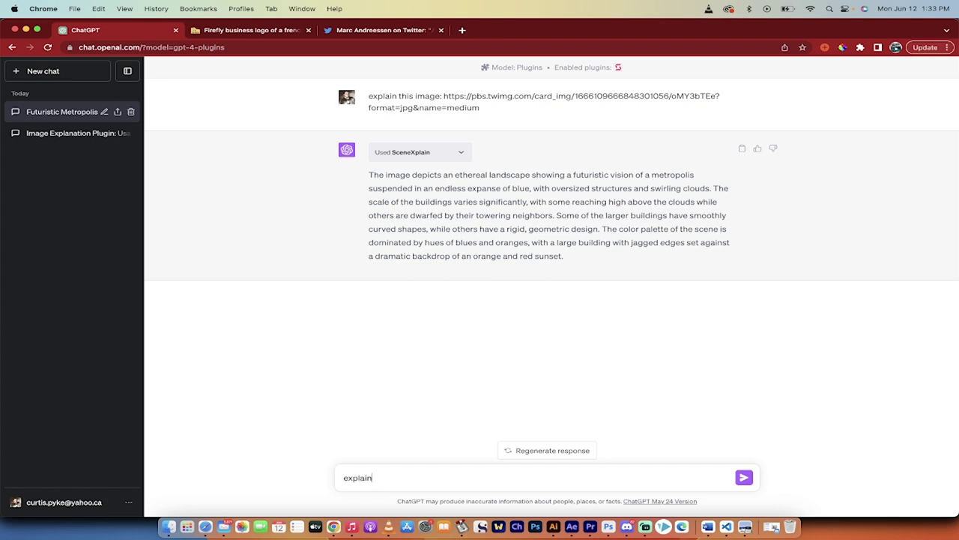
pyautogui.write(':')
pyautogui.press('super+v')
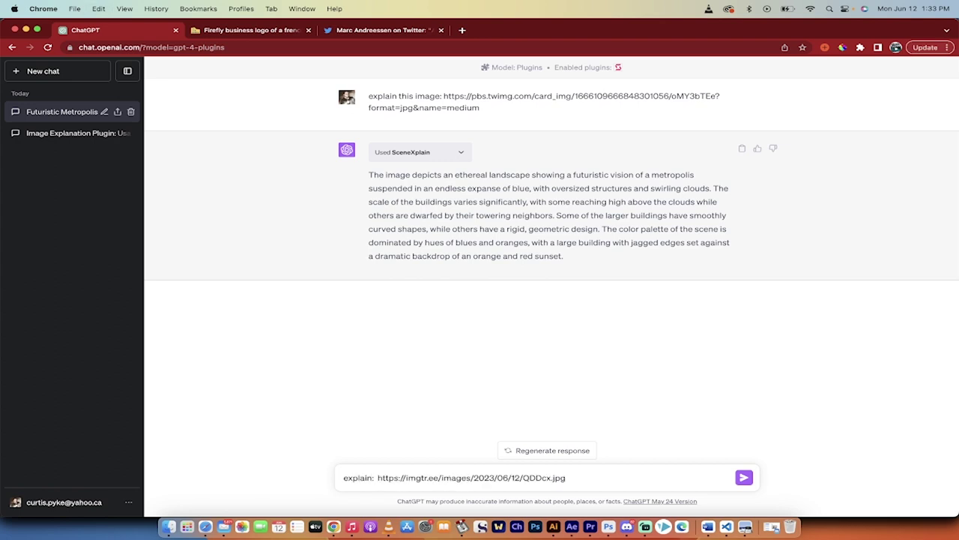
pyautogui.press('Return')
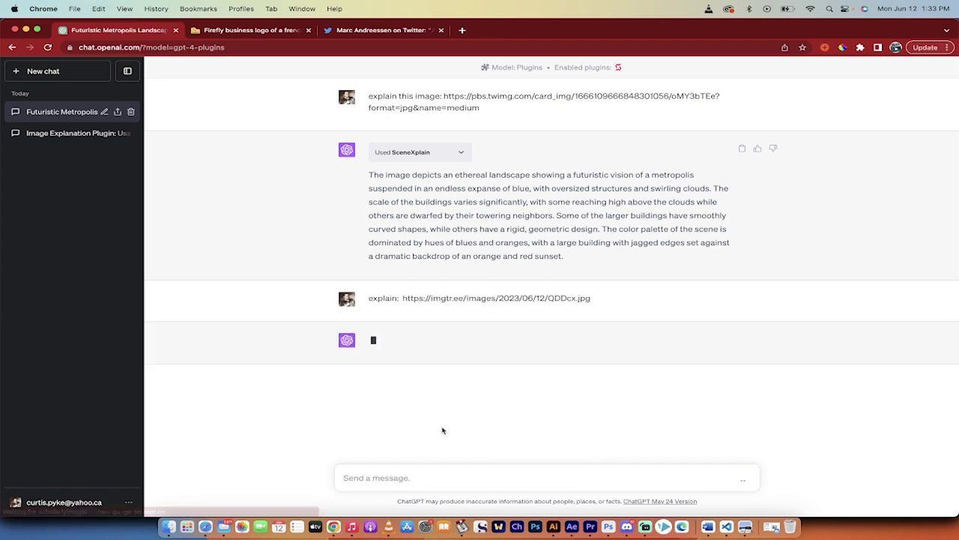
# - Expand the SceneXplain details of the first reply and examine the plugin's request and response
pyautogui.click(462, 154)
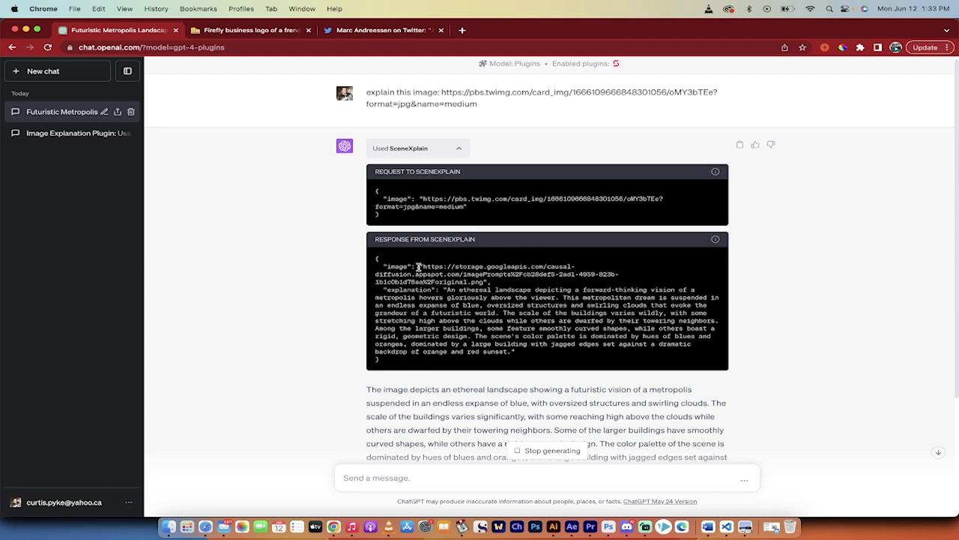
pyautogui.scroll(-2, 442, 278)
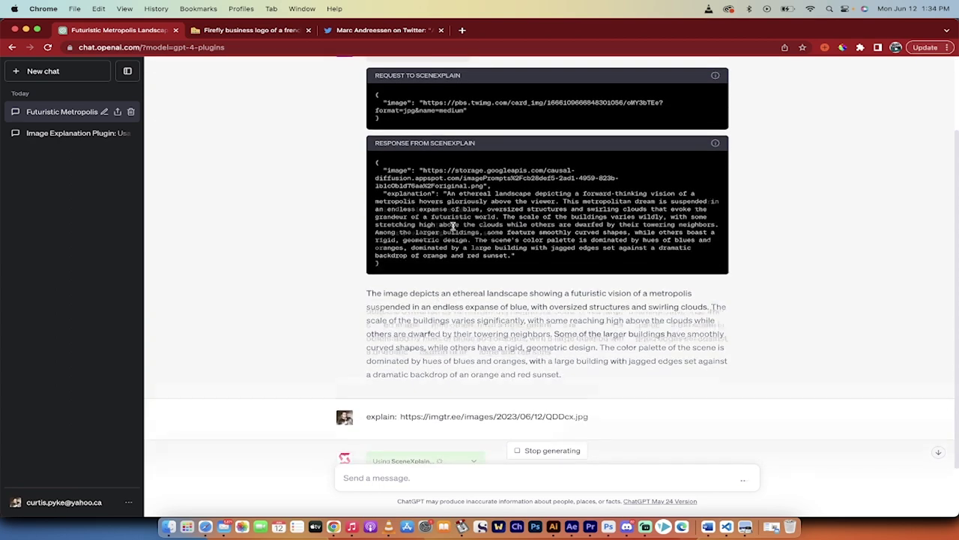
pyautogui.scroll(-2, 436, 227)
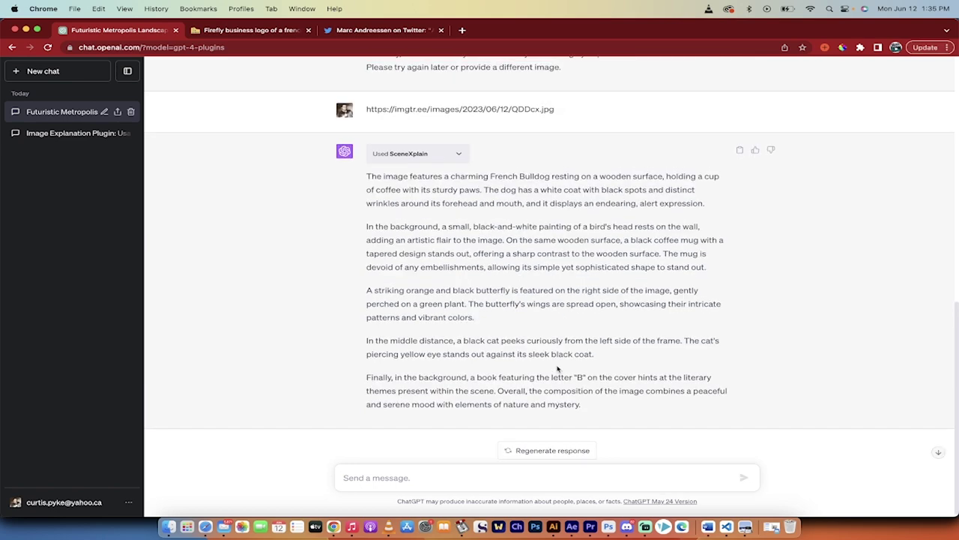
# - Review the replies to both bulldog image prompts, reading the full SceneXplain description of the picture
pyautogui.scroll(3, 537, 293)
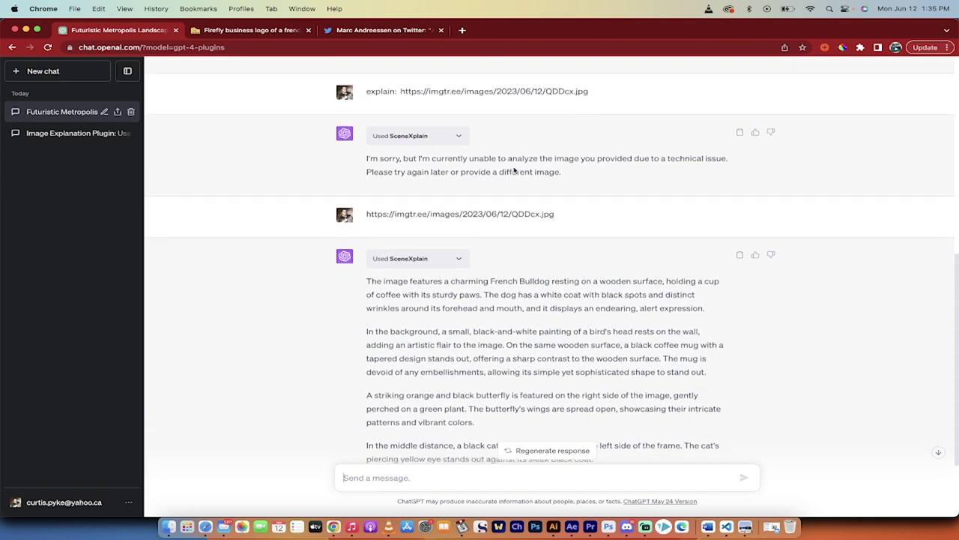
pyautogui.scroll(-2, 516, 177)
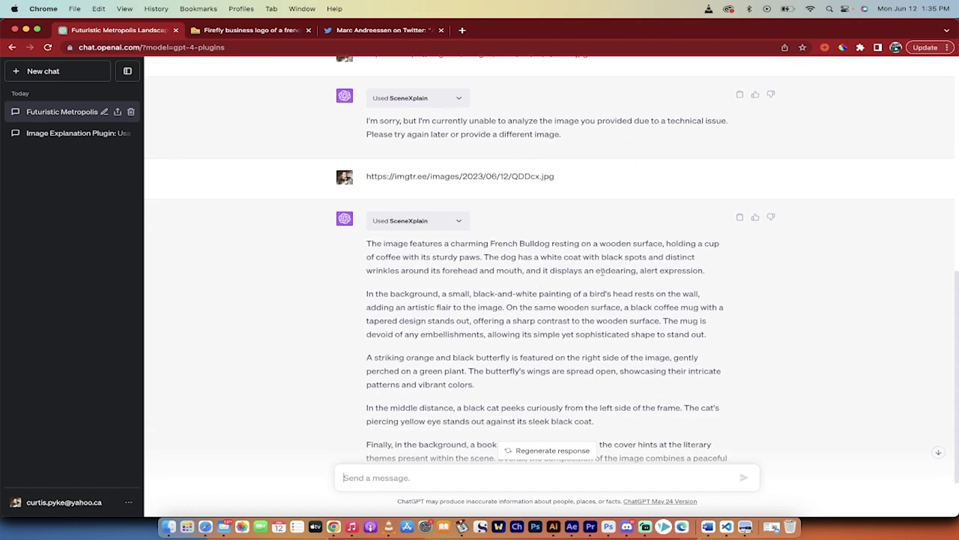
pyautogui.scroll(-3, 590, 300)
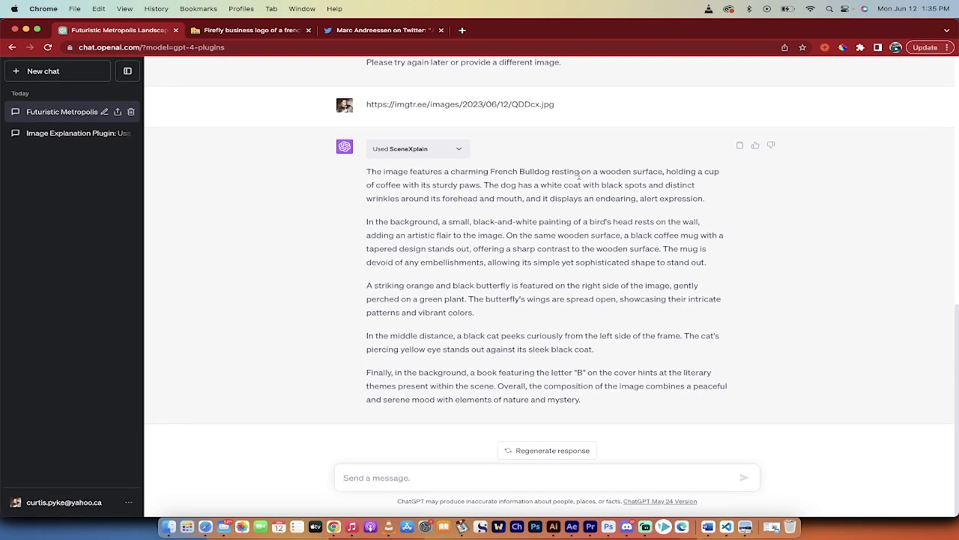
# - Bring up the Firefly French bulldog logo in Preview, compare it with the description and close the image window
pyautogui.click(745, 526)
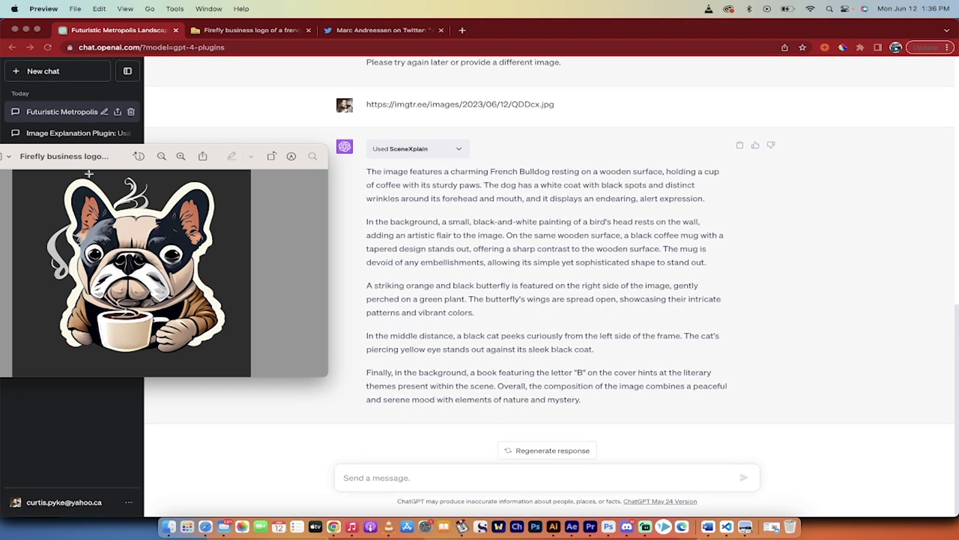
pyautogui.doubleClick(111, 153)
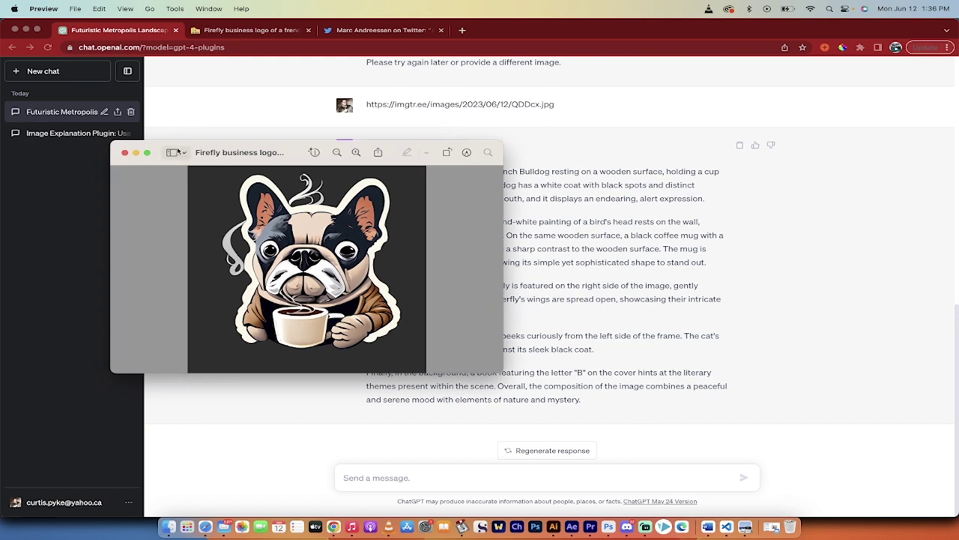
pyautogui.click(121, 154)
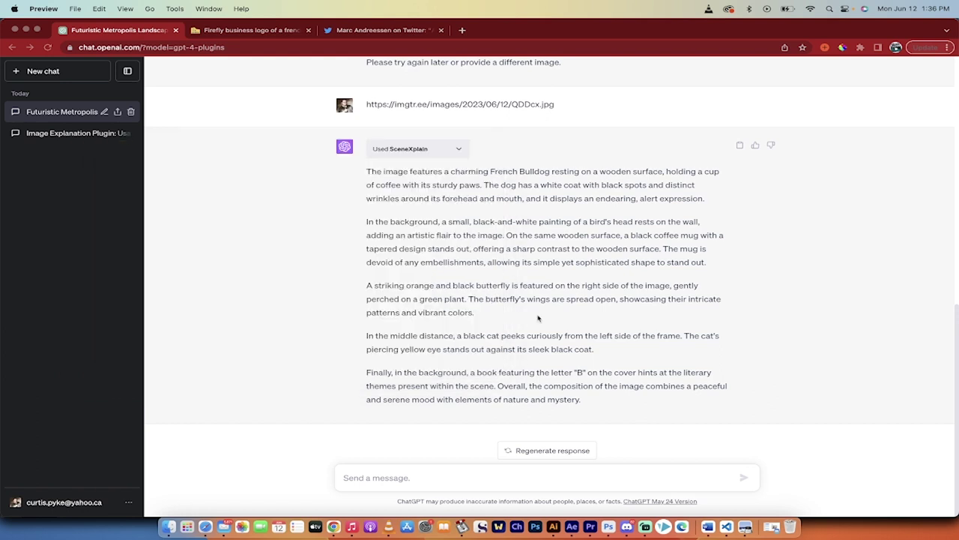